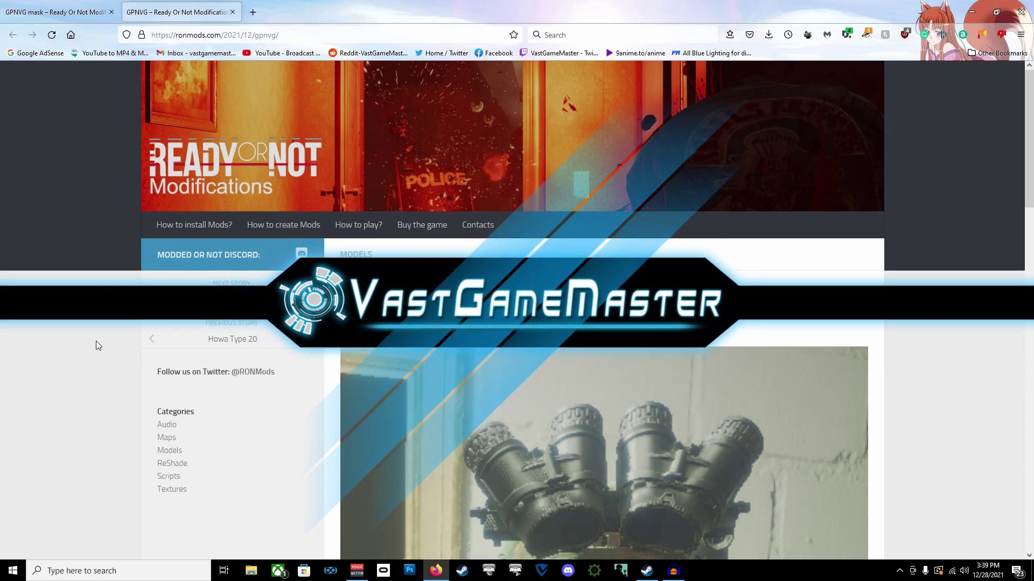
{"action": "scroll", "coordinate": [96, 341], "scroll_direction": "down", "scroll_amount": 2}
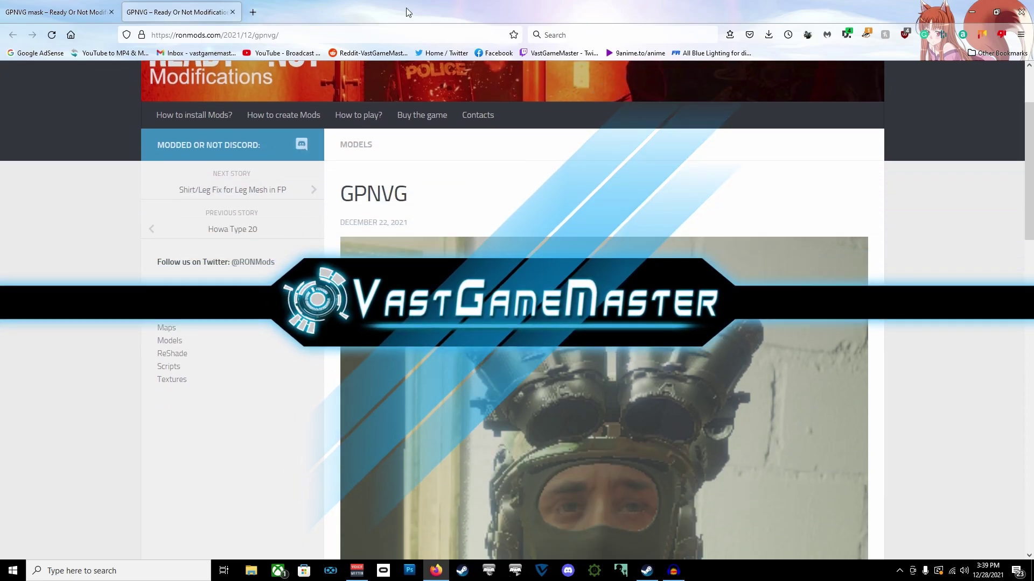
{"action": "left_click", "coordinate": [654, 571]}
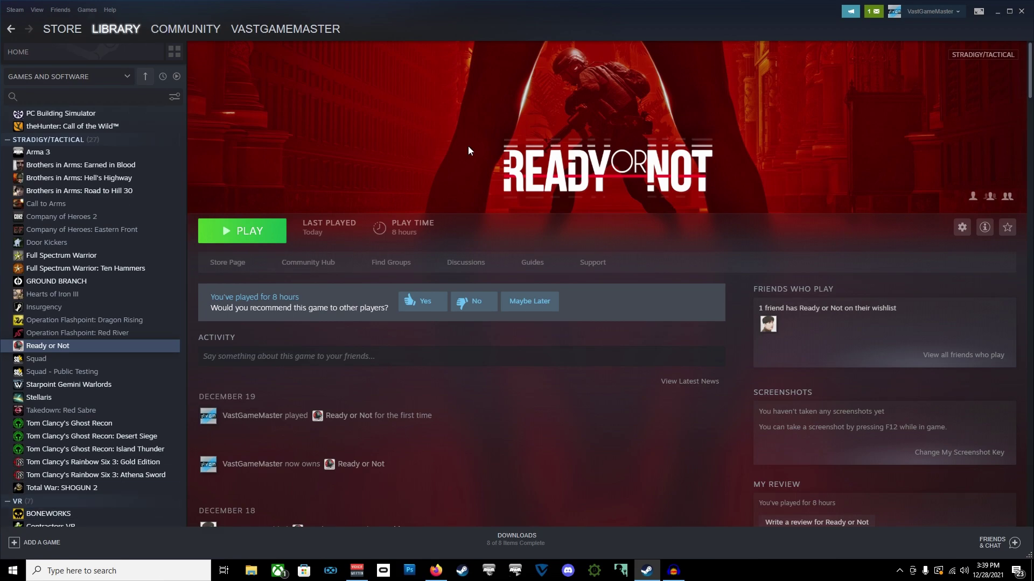
{"action": "left_click", "coordinate": [999, 12]}
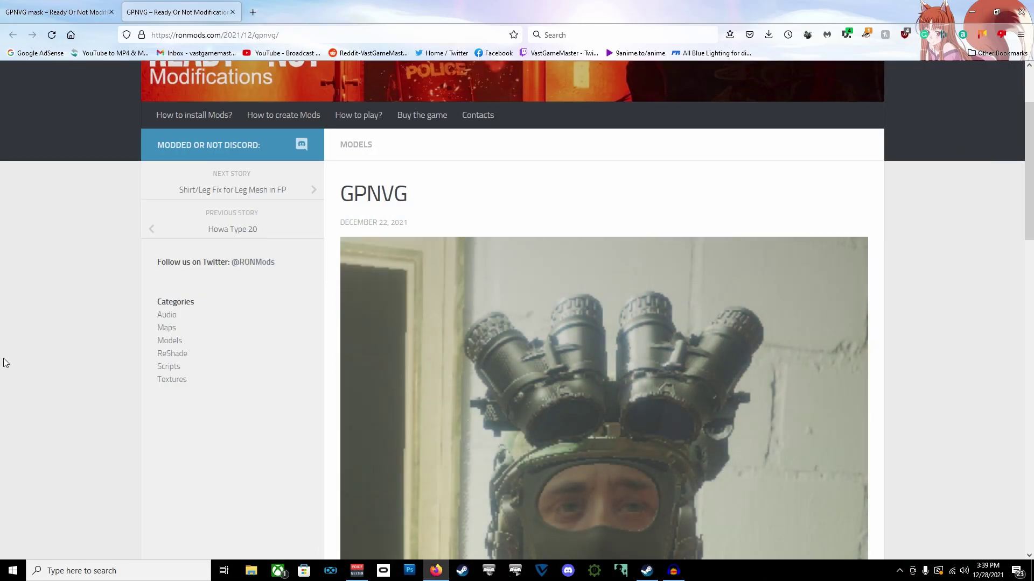
{"action": "scroll", "coordinate": [16, 360], "scroll_direction": "up", "scroll_amount": 2}
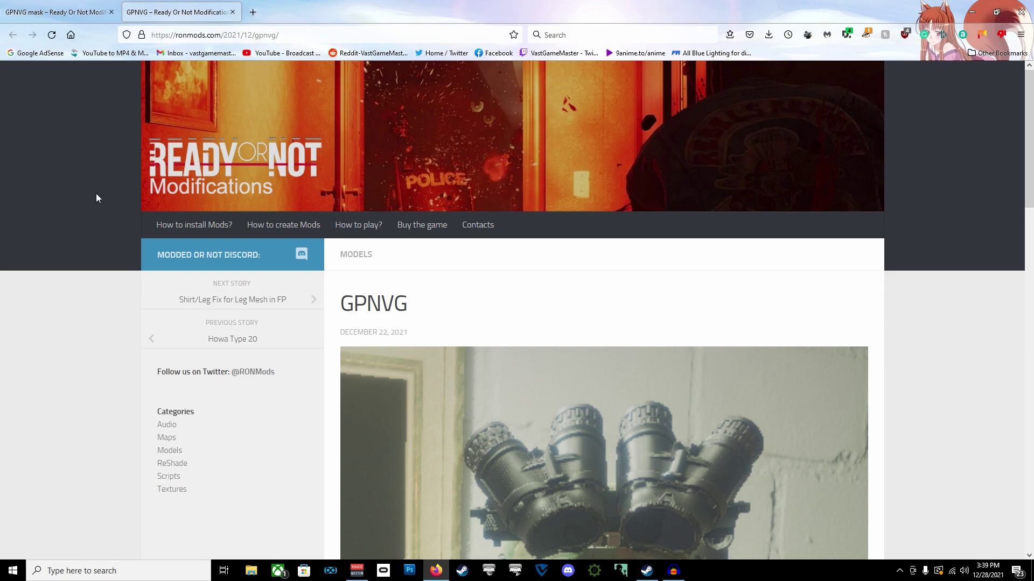
Download the GPNVG mod from its Ready or Not Modifications page through MediaFire, saving the pakchunk99-Mods_GPNVG.pak file
{"action": "scroll", "coordinate": [592, 352], "scroll_direction": "down", "scroll_amount": 3}
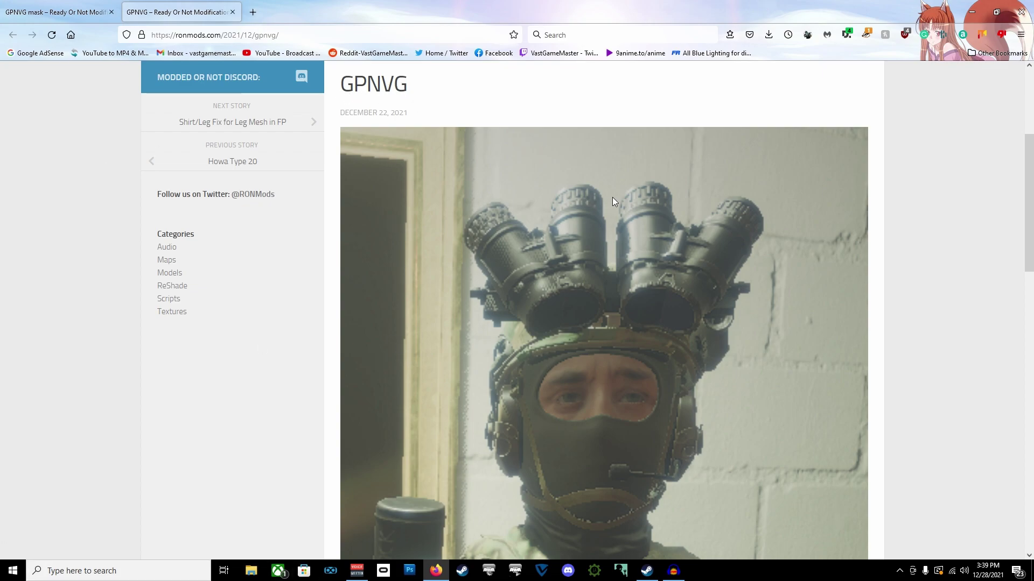
{"action": "scroll", "coordinate": [612, 198], "scroll_direction": "down", "scroll_amount": 2}
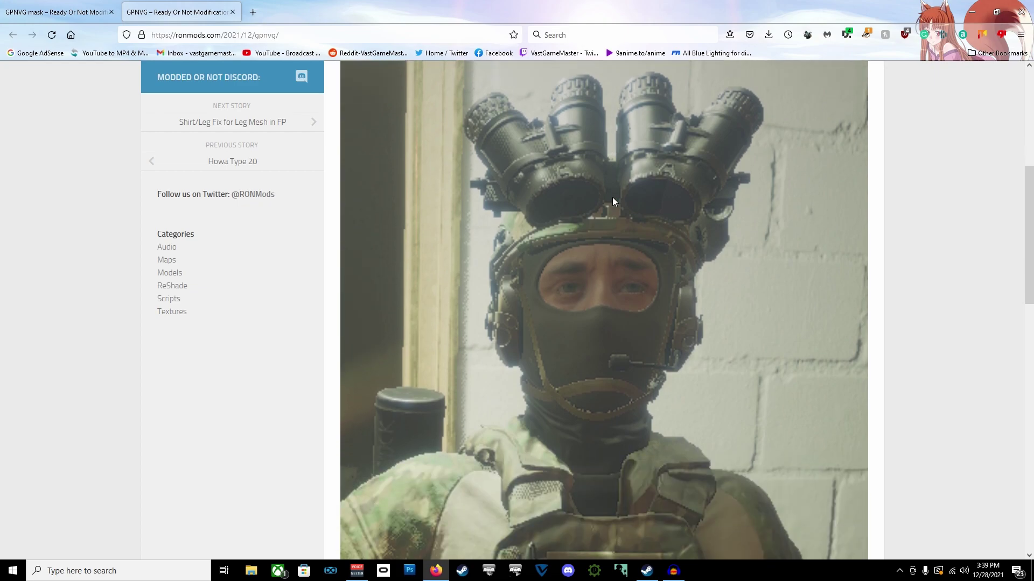
{"action": "scroll", "coordinate": [612, 198], "scroll_direction": "down", "scroll_amount": 6}
{"action": "scroll", "coordinate": [612, 197], "scroll_direction": "down", "scroll_amount": 5}
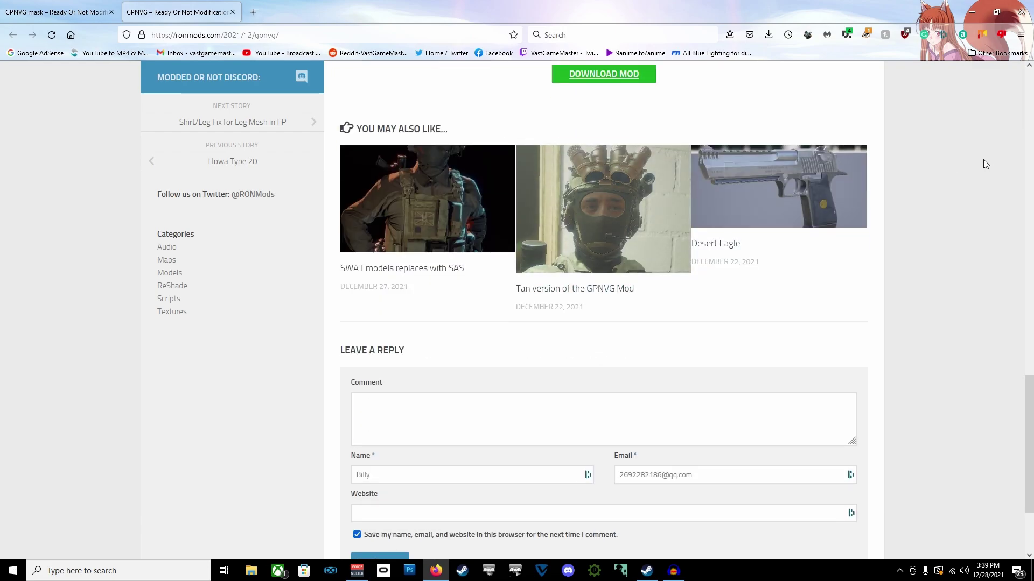
{"action": "scroll", "coordinate": [983, 160], "scroll_direction": "up", "scroll_amount": 8}
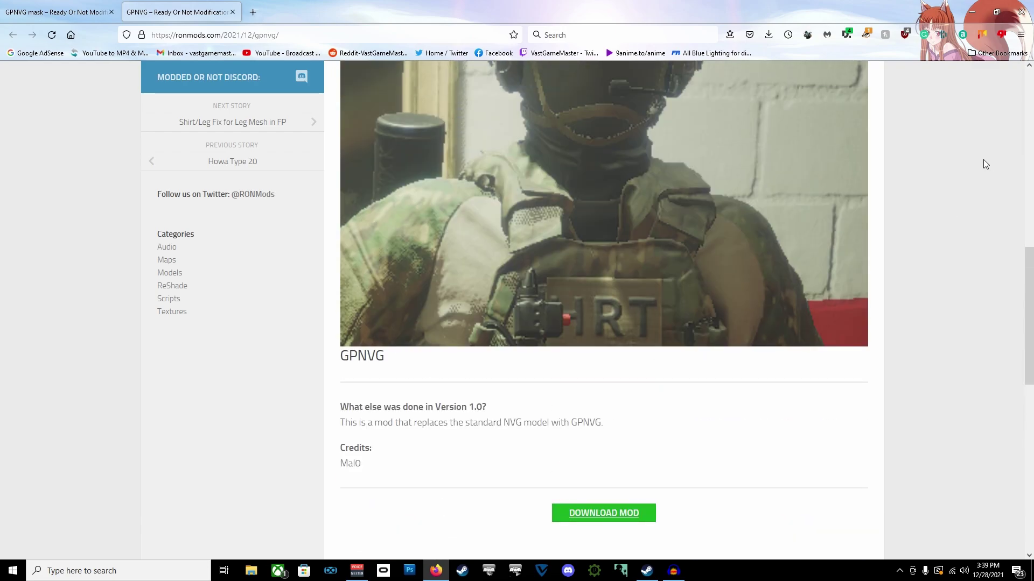
{"action": "left_click", "coordinate": [607, 514]}
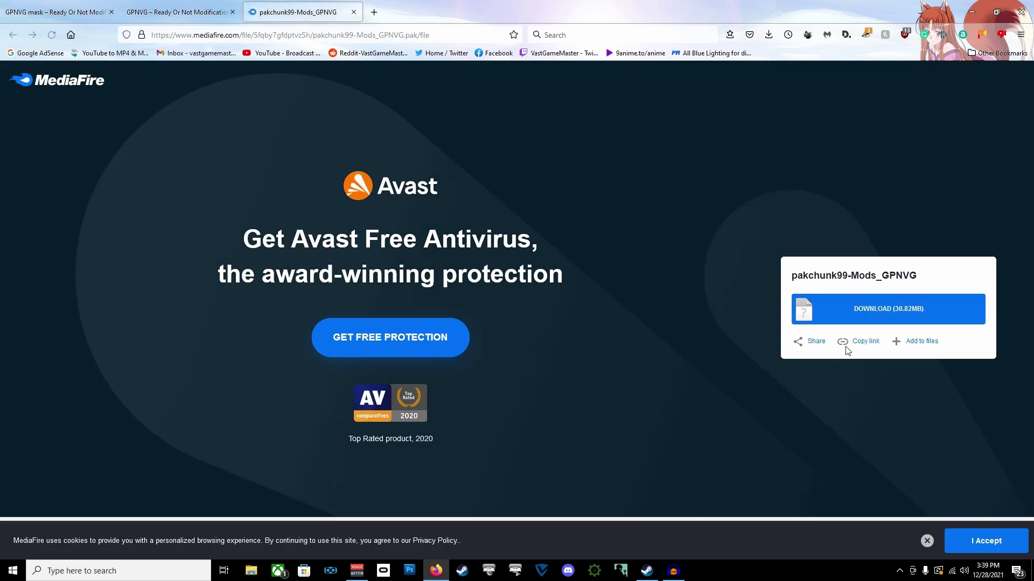
{"action": "left_click", "coordinate": [924, 309]}
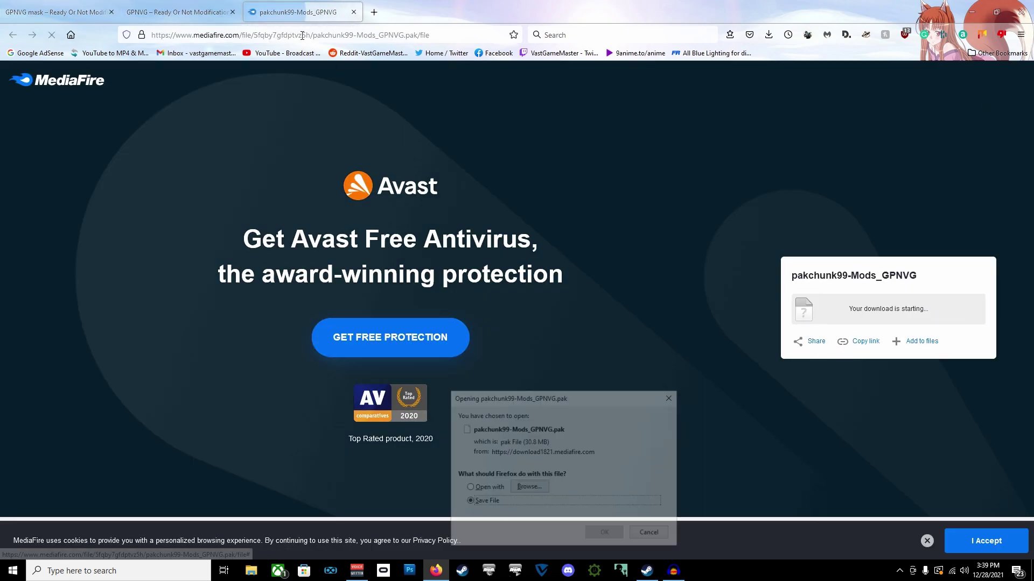
{"action": "left_click", "coordinate": [605, 534]}
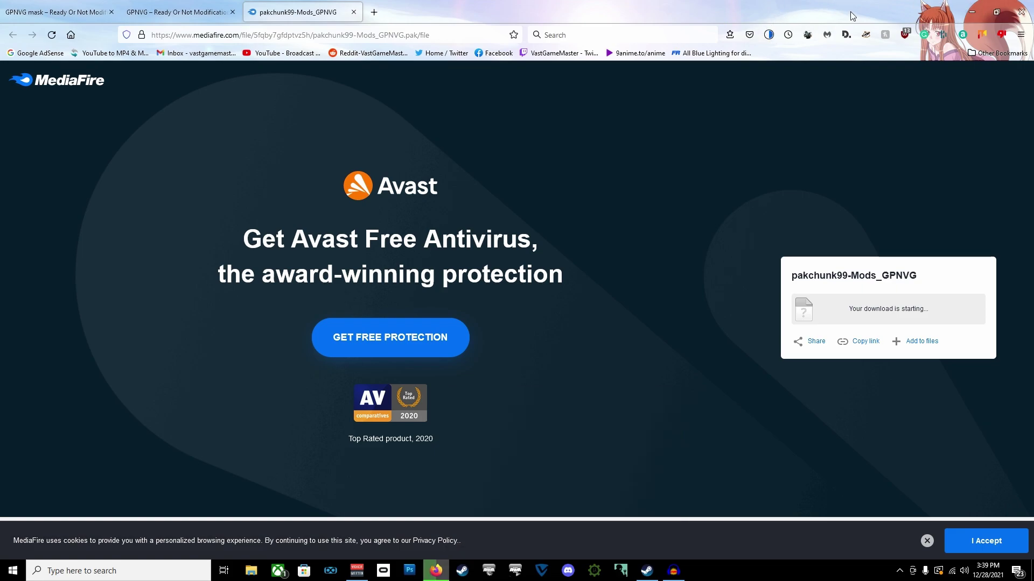
Check the browser's downloads and locate the pakchunk99-Mods_GPNVG.pak file on the desktop
{"action": "left_click", "coordinate": [972, 12]}
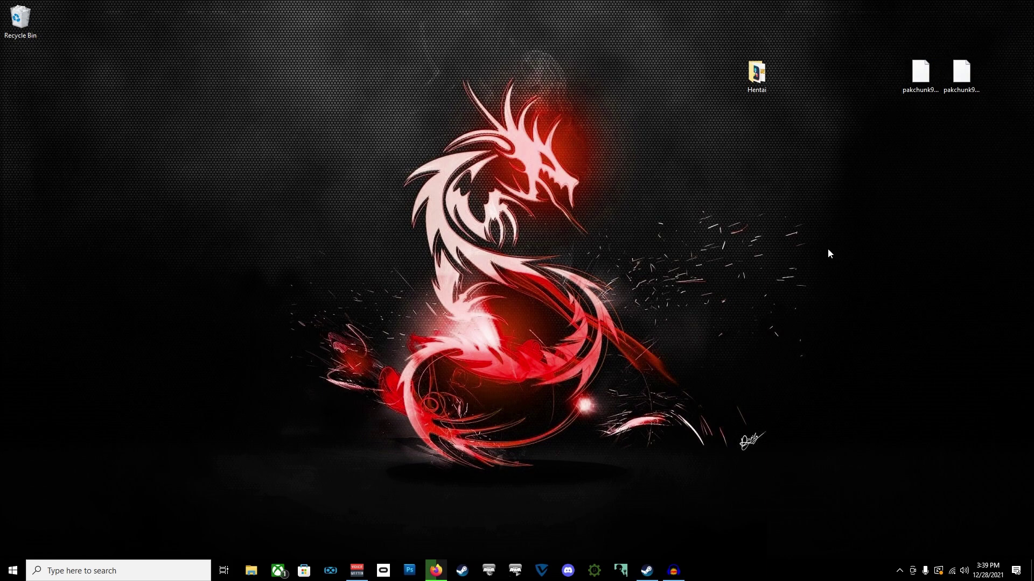
{"action": "left_click", "coordinate": [436, 571]}
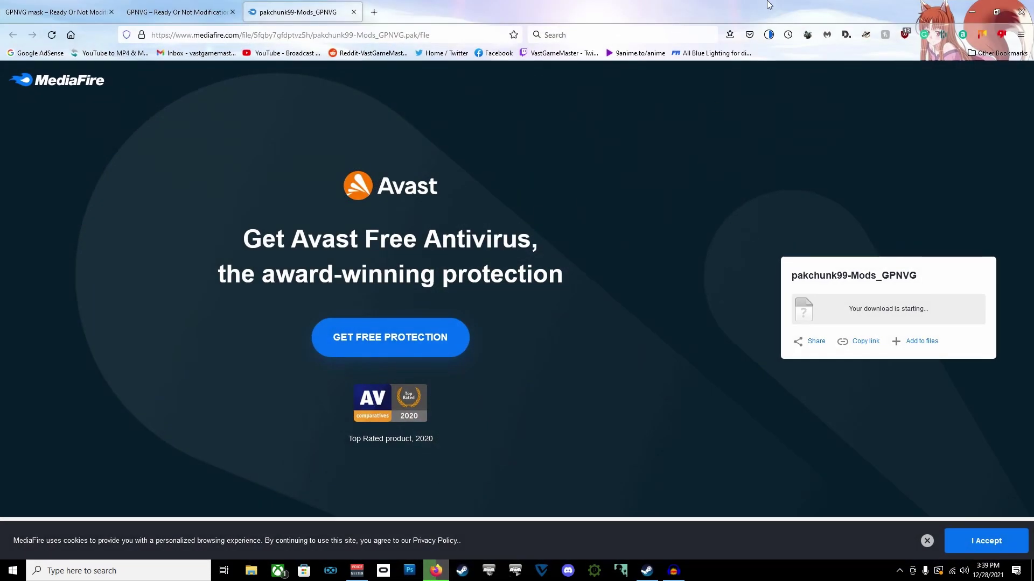
{"action": "left_click", "coordinate": [768, 34]}
{"action": "left_click", "coordinate": [971, 11]}
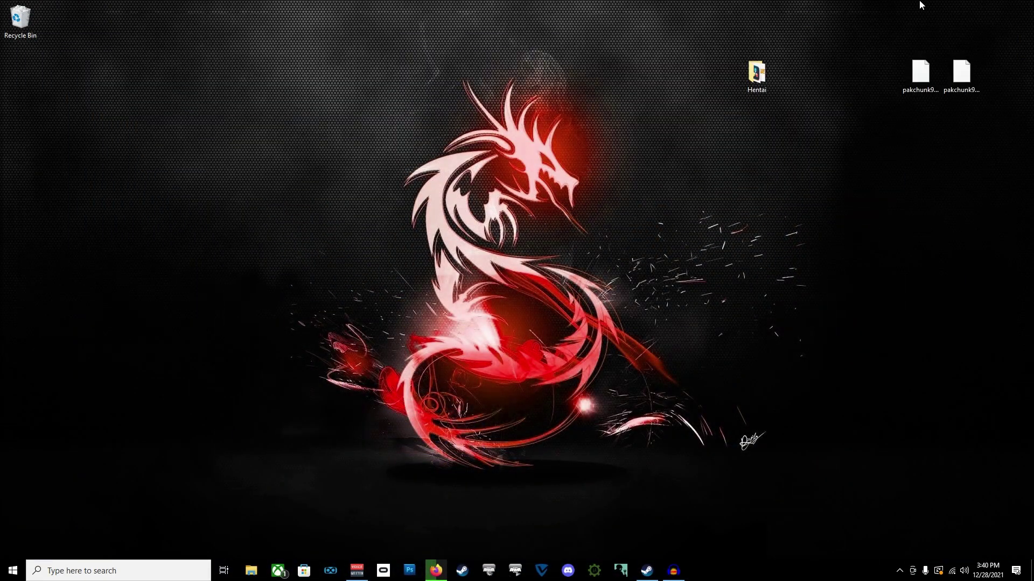
{"action": "left_click", "coordinate": [926, 67]}
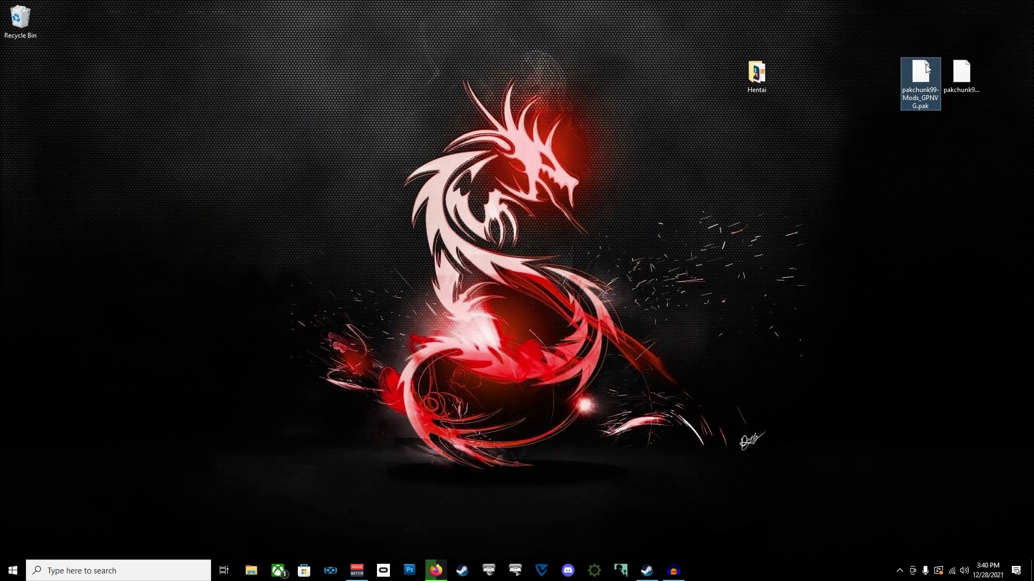
View the GPNVG mask mod page in the browser and locate pakchunk99-Mods_GPNVGmask.pak on the desktop
{"action": "left_click", "coordinate": [436, 571]}
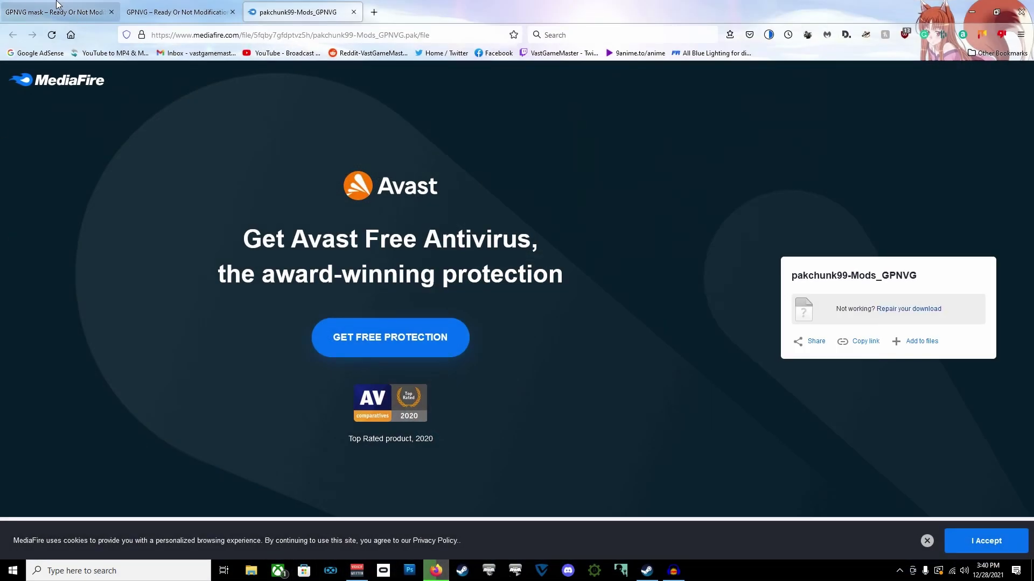
{"action": "left_click", "coordinate": [56, 4]}
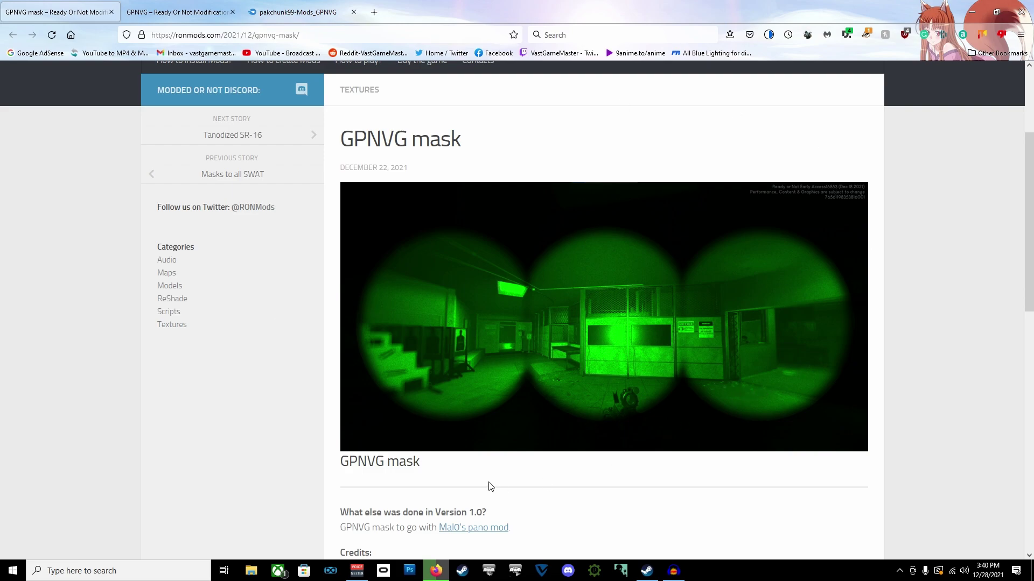
{"action": "left_click", "coordinate": [969, 12]}
{"action": "left_click", "coordinate": [911, 96]}
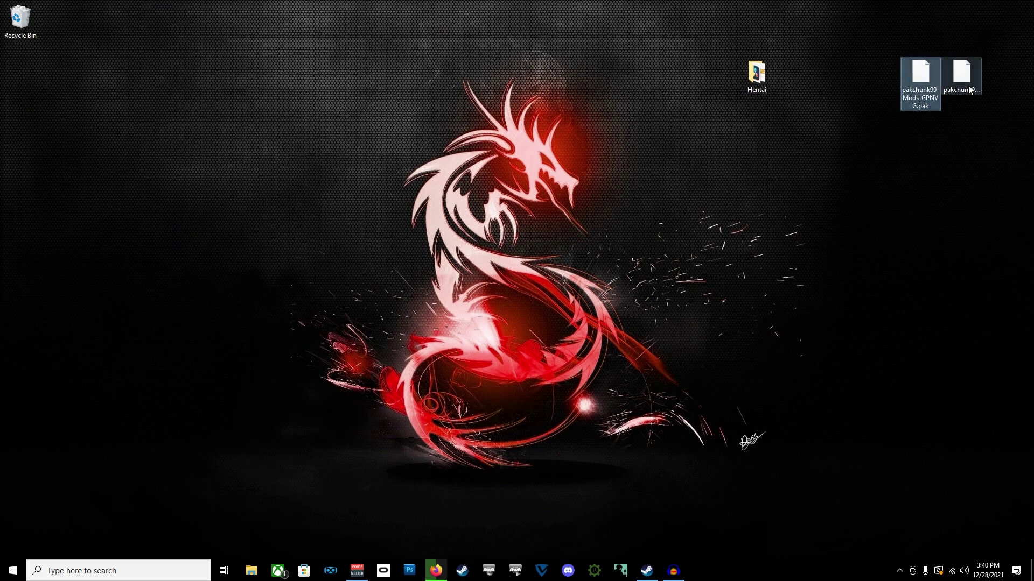
{"action": "left_click", "coordinate": [968, 87]}
{"action": "left_click", "coordinate": [877, 79]}
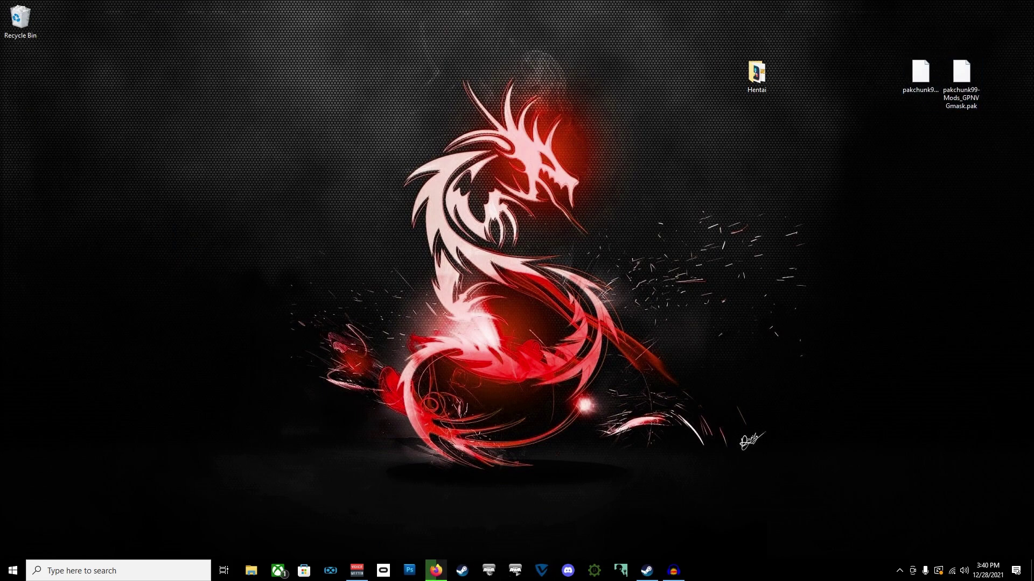
Switch to Steam and browse the local files of Ready or Not from the library
{"action": "left_click", "coordinate": [646, 572]}
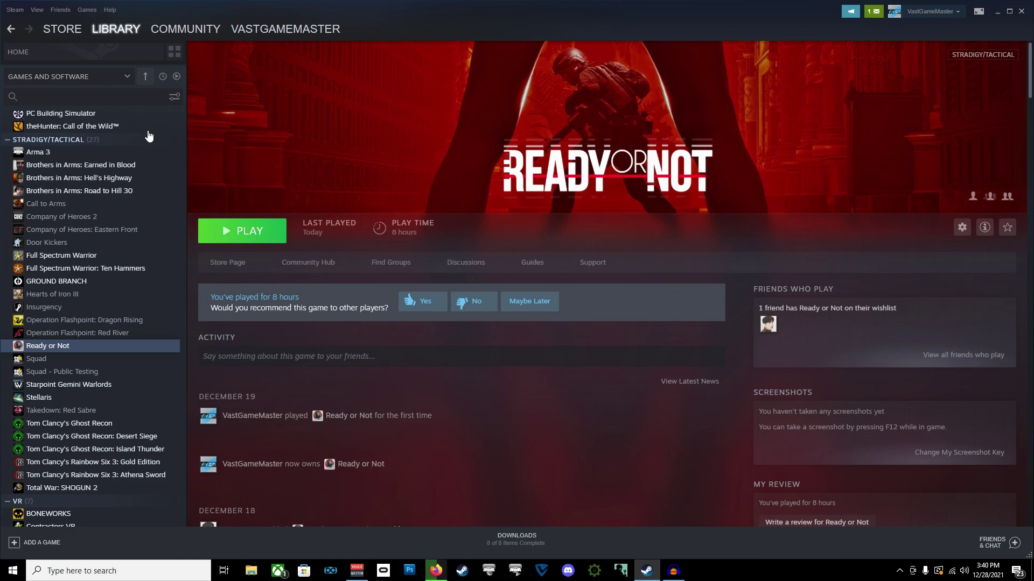
{"action": "right_click", "coordinate": [45, 349]}
{"action": "left_click", "coordinate": [114, 30]}
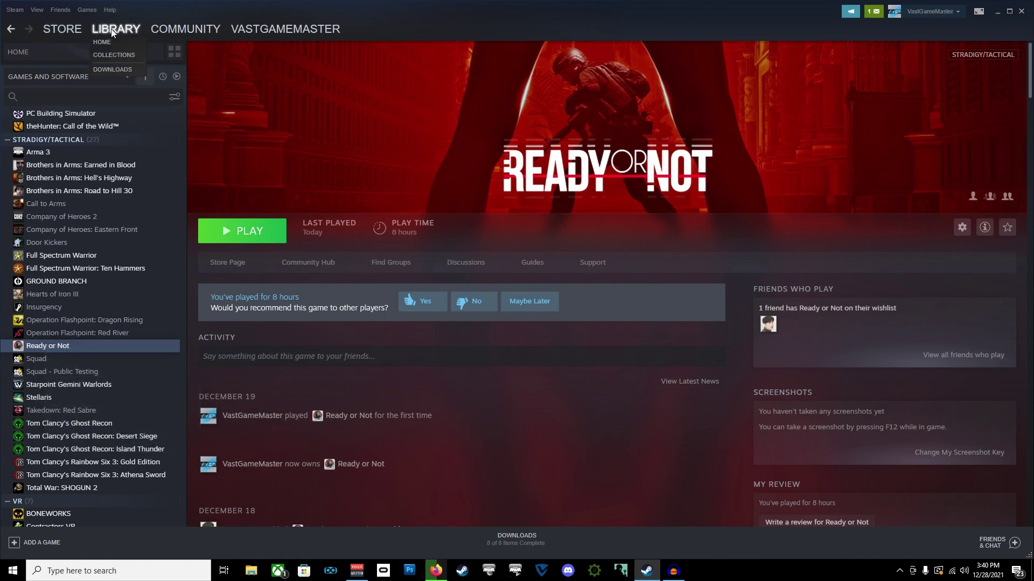
{"action": "right_click", "coordinate": [33, 346]}
{"action": "mouse_move", "coordinate": [80, 412]}
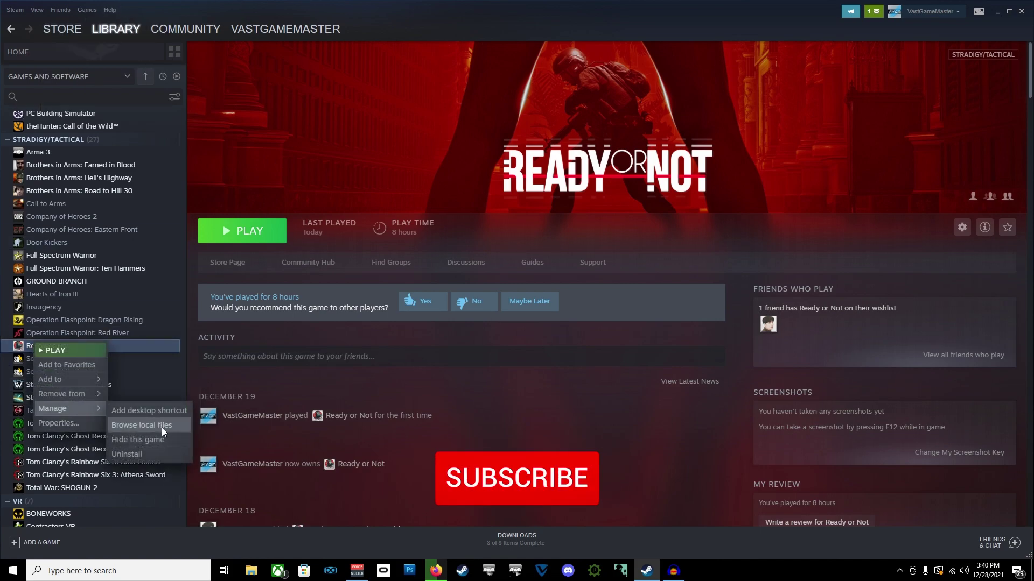
{"action": "left_click", "coordinate": [161, 425]}
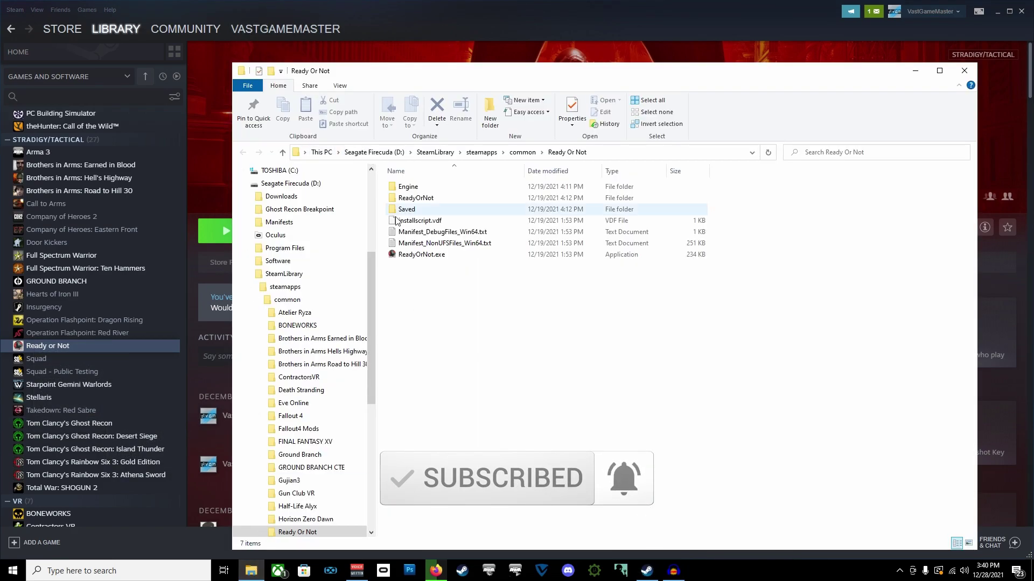
Open the game's Paks folder inside ReadyOrNot > Content
{"action": "double_click", "coordinate": [416, 198]}
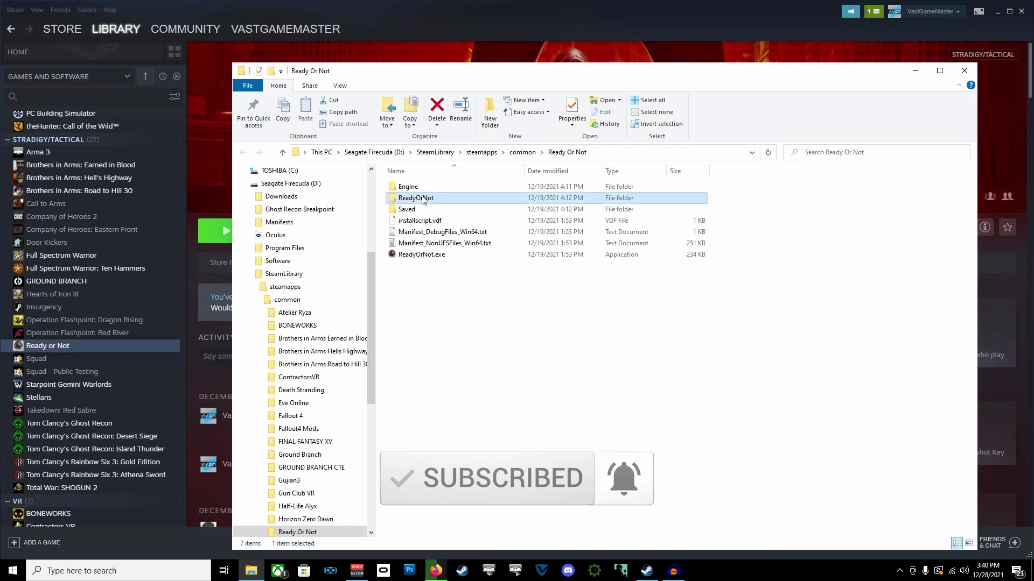
{"action": "double_click", "coordinate": [416, 198]}
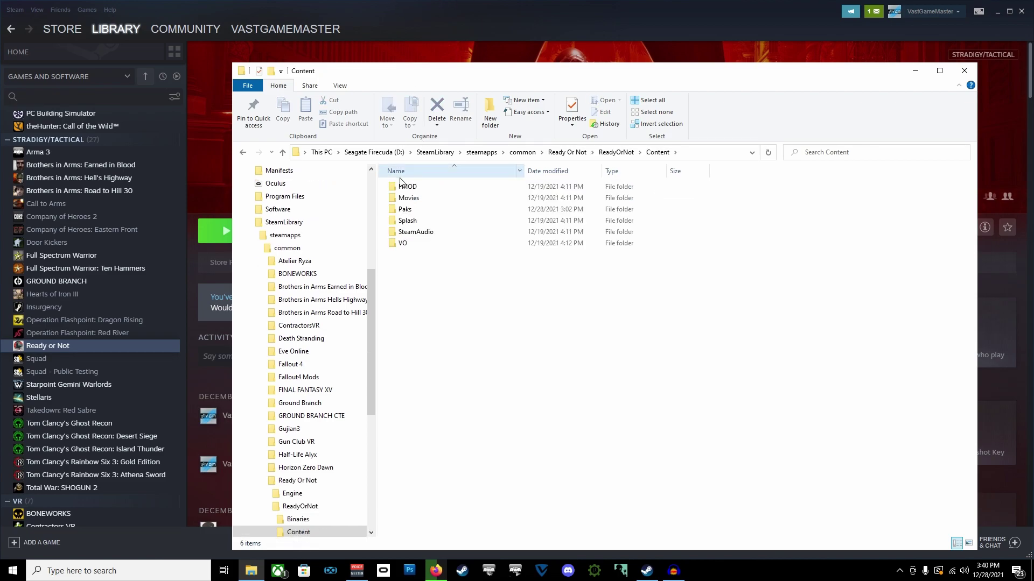
{"action": "double_click", "coordinate": [408, 208]}
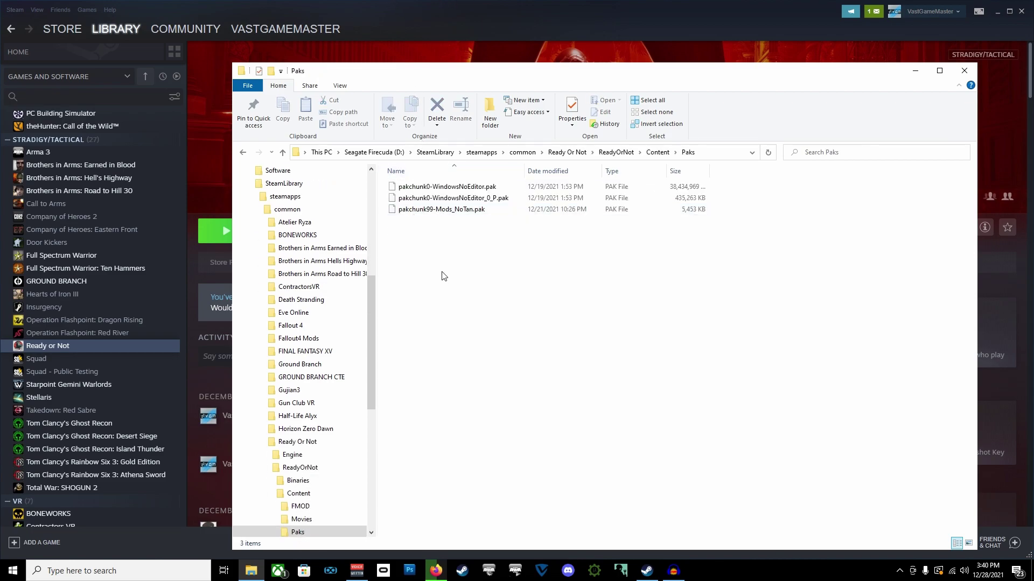
Minimize Steam and arrange the Paks window and the desktop folder so both pak files are accessible beside it
{"action": "left_click", "coordinate": [997, 11]}
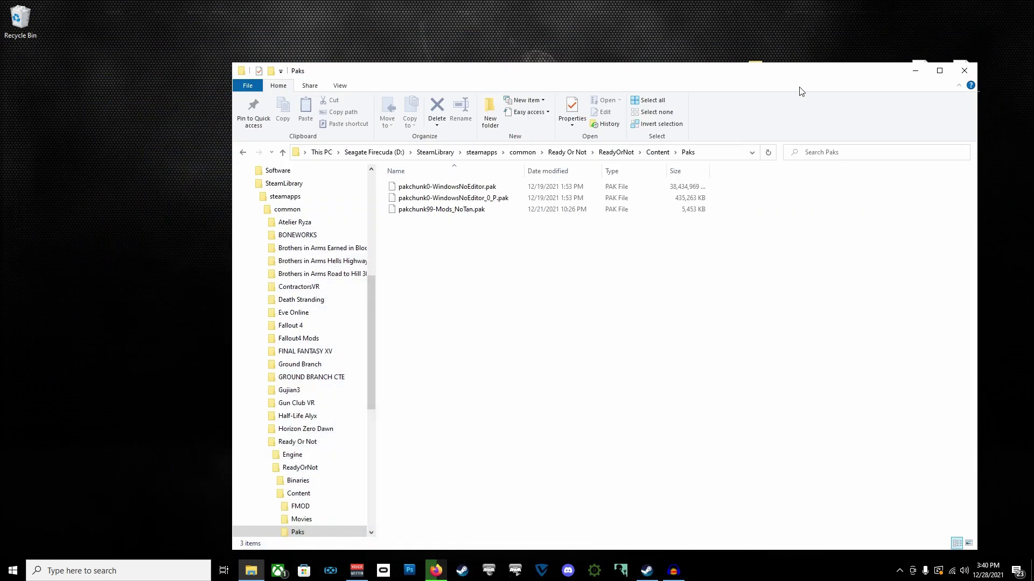
{"action": "left_click_drag", "start_coordinate": [799, 74], "coordinate": [531, 56]}
{"action": "left_click_drag", "start_coordinate": [757, 74], "coordinate": [879, 75]}
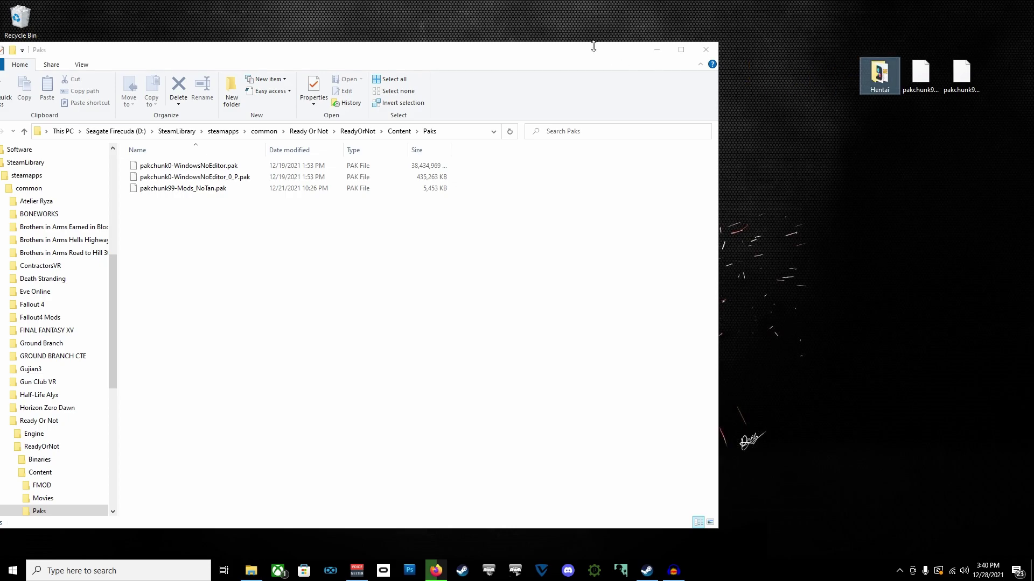
{"action": "left_click_drag", "start_coordinate": [589, 54], "coordinate": [694, 52]}
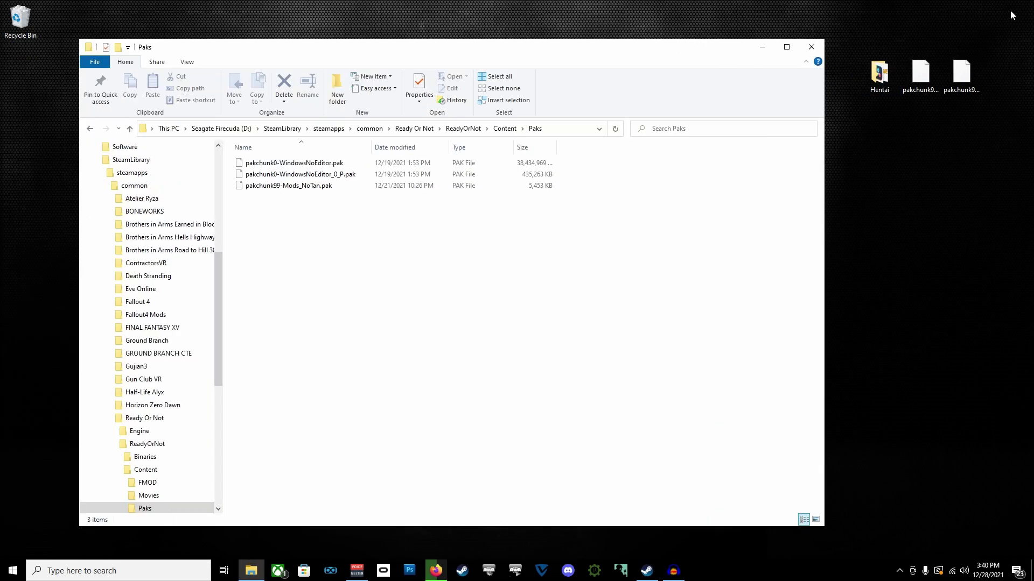
Copy pakchunk99-Mods_GPNVG.pak and pakchunk99-Mods_GPNVGmask.pak from the desktop into the Paks folder
{"action": "left_click", "coordinate": [922, 86]}
{"action": "left_click", "coordinate": [956, 87]}
{"action": "left_click_drag", "start_coordinate": [955, 154], "coordinate": [923, 40]}
{"action": "left_click_drag", "start_coordinate": [930, 74], "coordinate": [391, 281]}
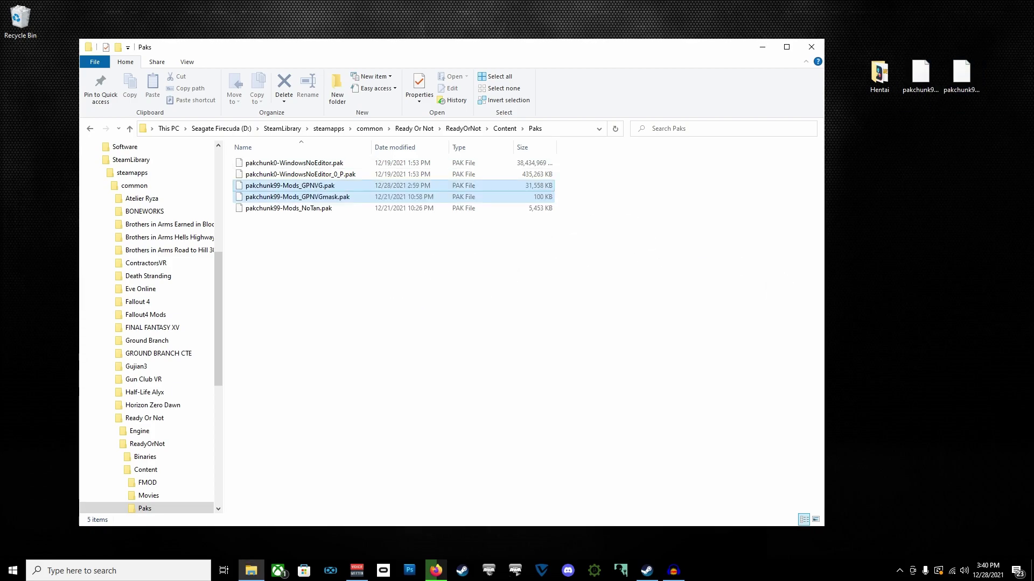
{"action": "left_click", "coordinate": [311, 380]}
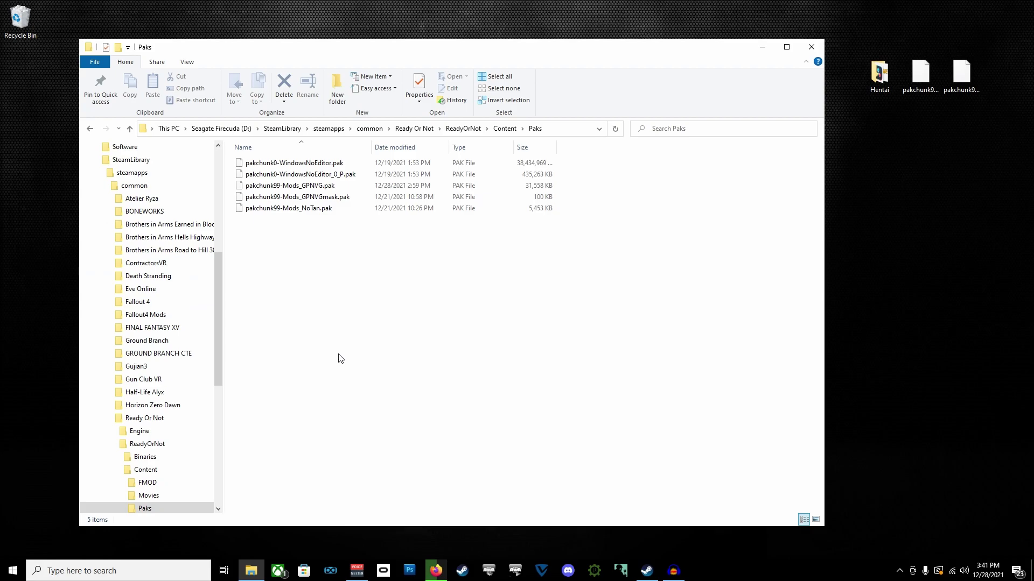
Minimize the Paks window, switch to Steam and launch Ready or Not
{"action": "left_click", "coordinate": [762, 47]}
{"action": "left_click", "coordinate": [647, 571]}
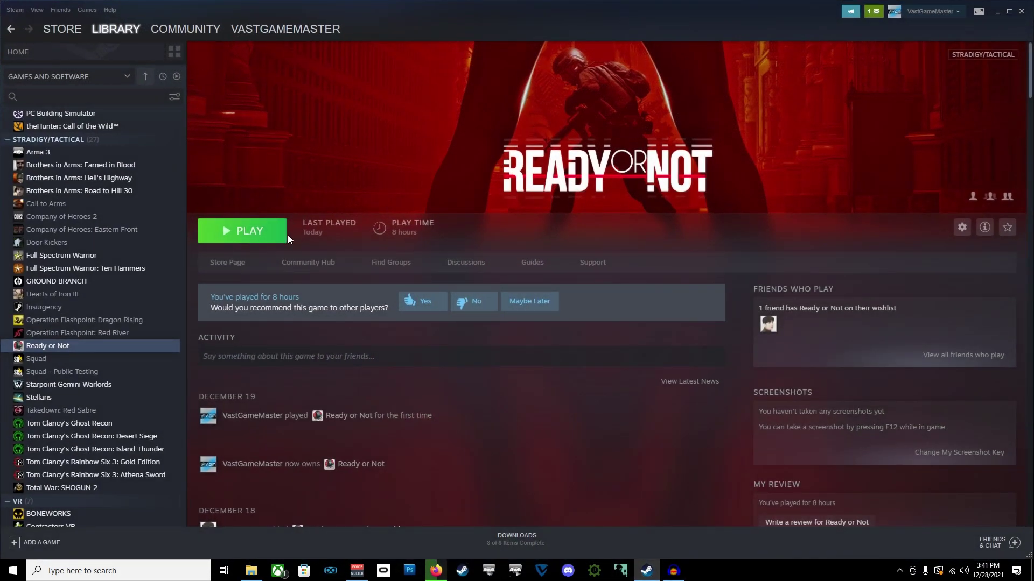
{"action": "left_click", "coordinate": [280, 231]}
{"action": "left_click", "coordinate": [505, 289]}
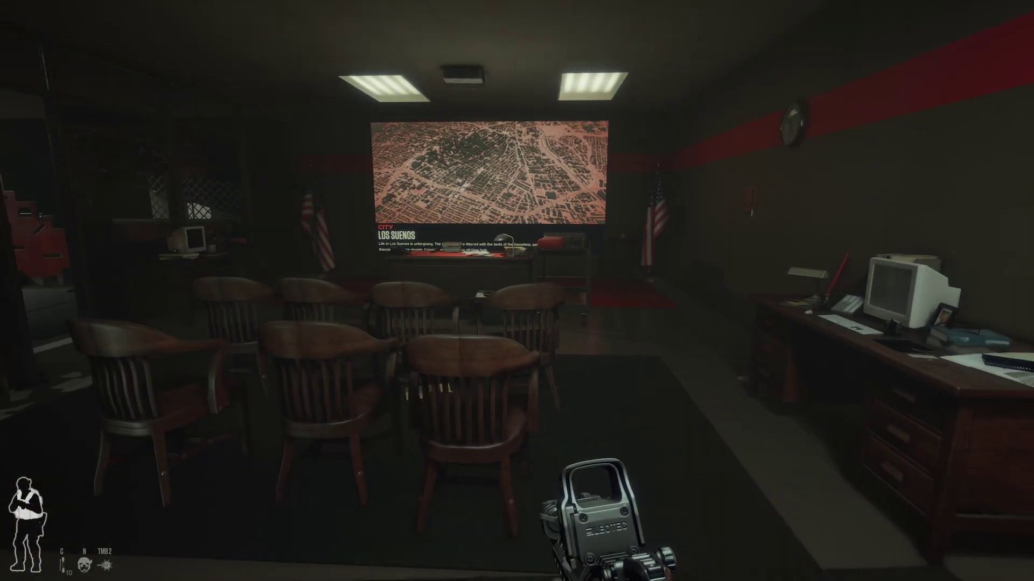
Walk through the headquarters to the locker room and open the loadout to inspect the character's night-vision goggles
{"action": "key", "text": "w"}
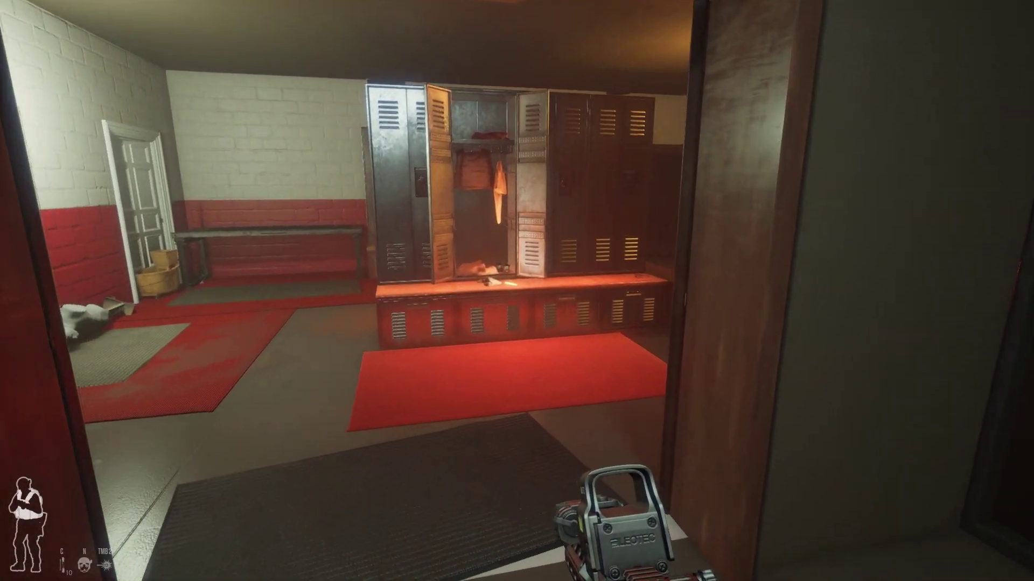
{"action": "key", "text": "w"}
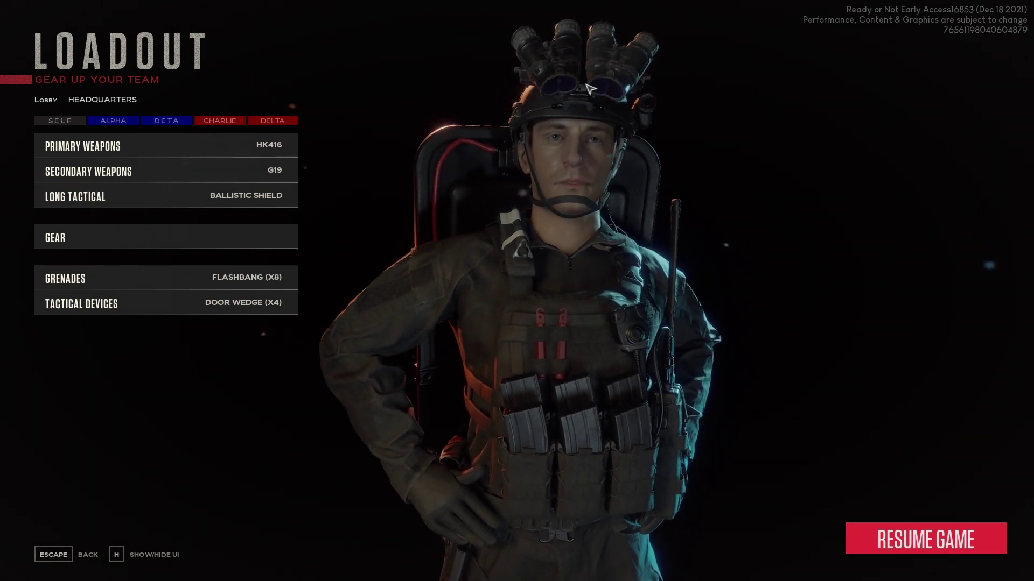
Resume the game from the loadout and turn on the night-vision goggles in the locker room
{"action": "left_click", "coordinate": [895, 543]}
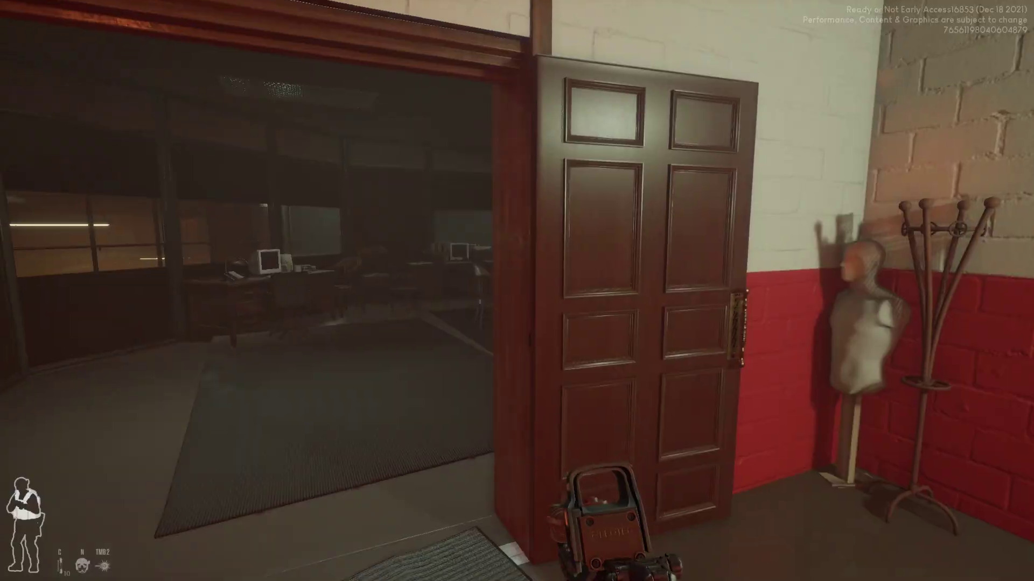
{"action": "key", "text": "w"}
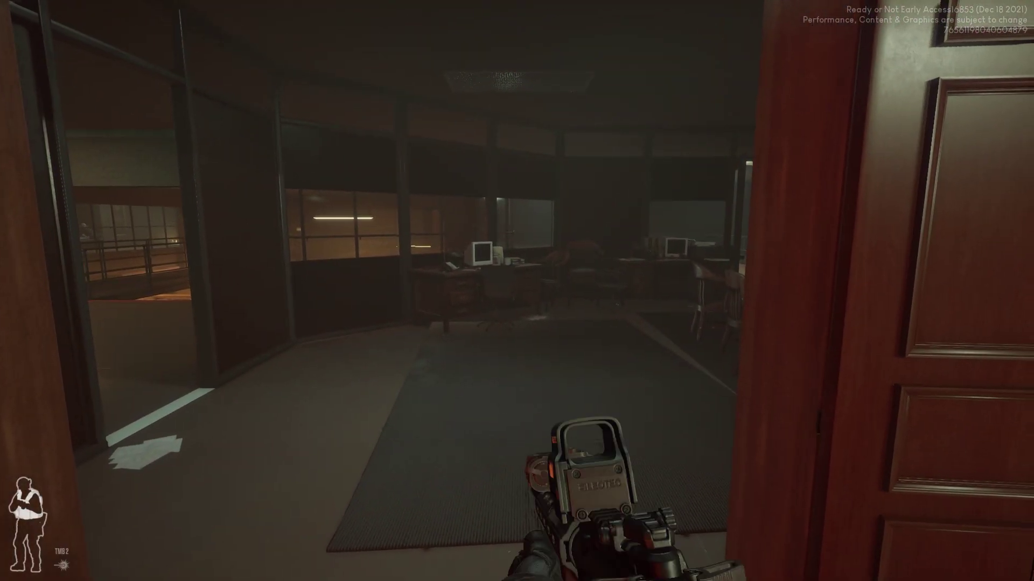
{"action": "key", "text": "n"}
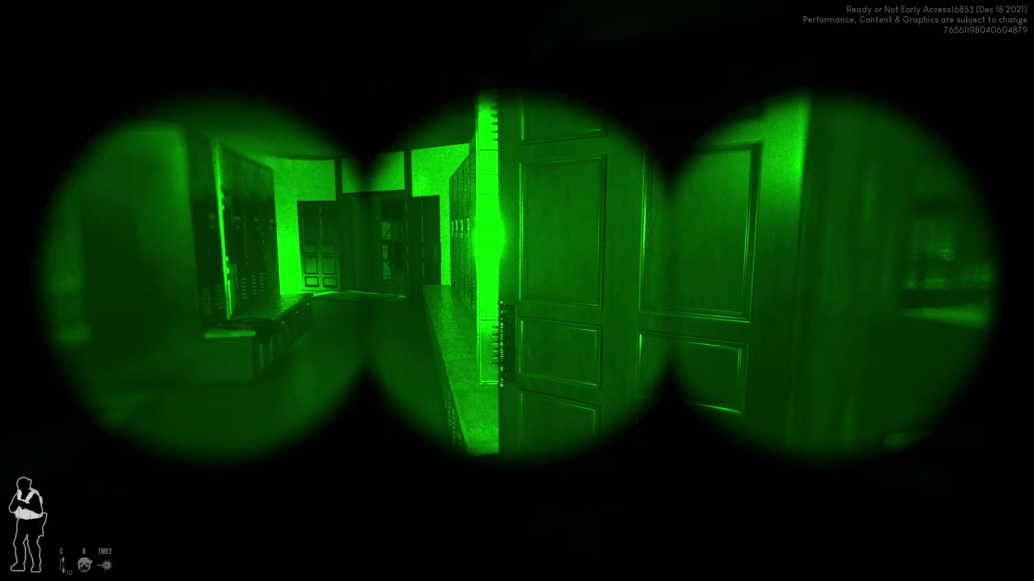
Walk around the locker room to examine the panoramic night-vision view among the lockers and the mirror
{"action": "key", "text": "w"}
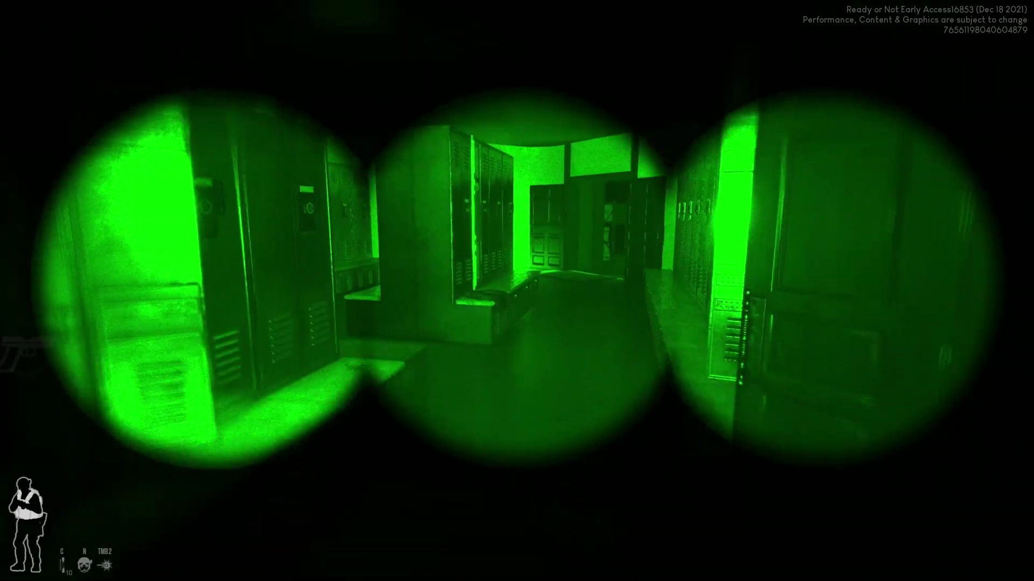
{"action": "key", "text": "w"}
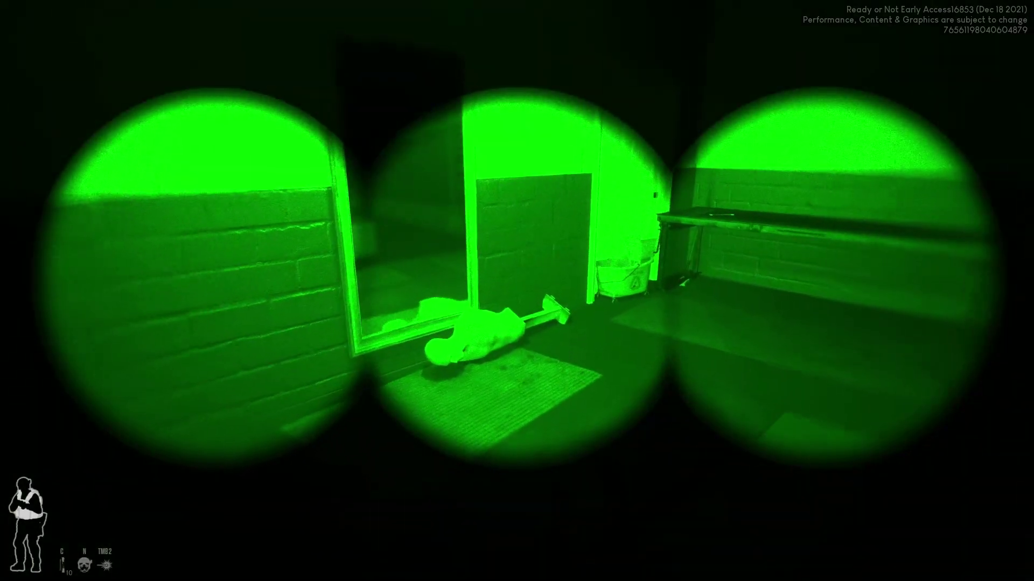
{"action": "key", "text": "w"}
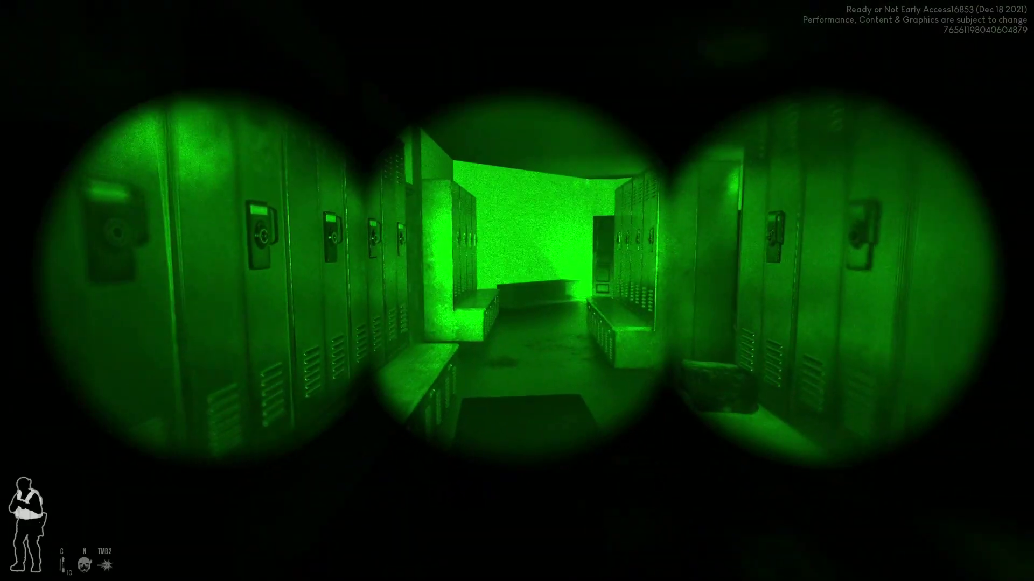
{"action": "key", "text": "w"}
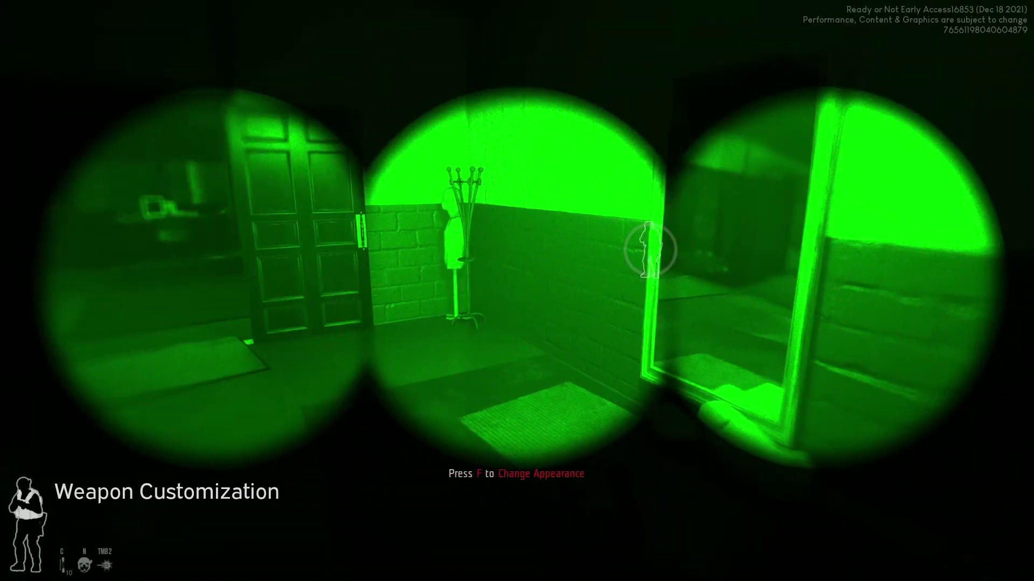
{"action": "key", "text": "w"}
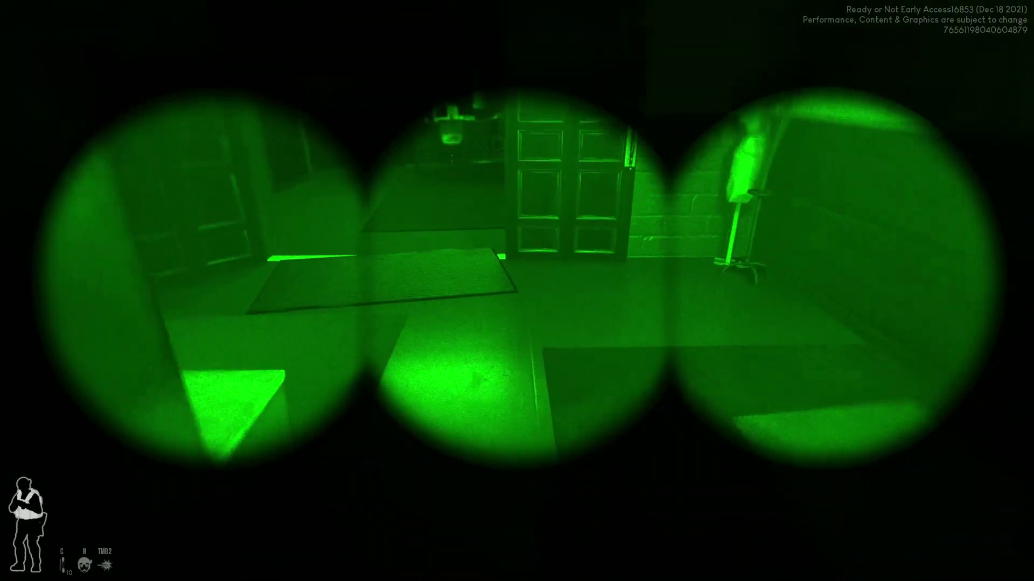
Enter the Ready Room and look over its desks, chairs and briefing screen through the night-vision goggles
{"action": "key", "text": "w"}
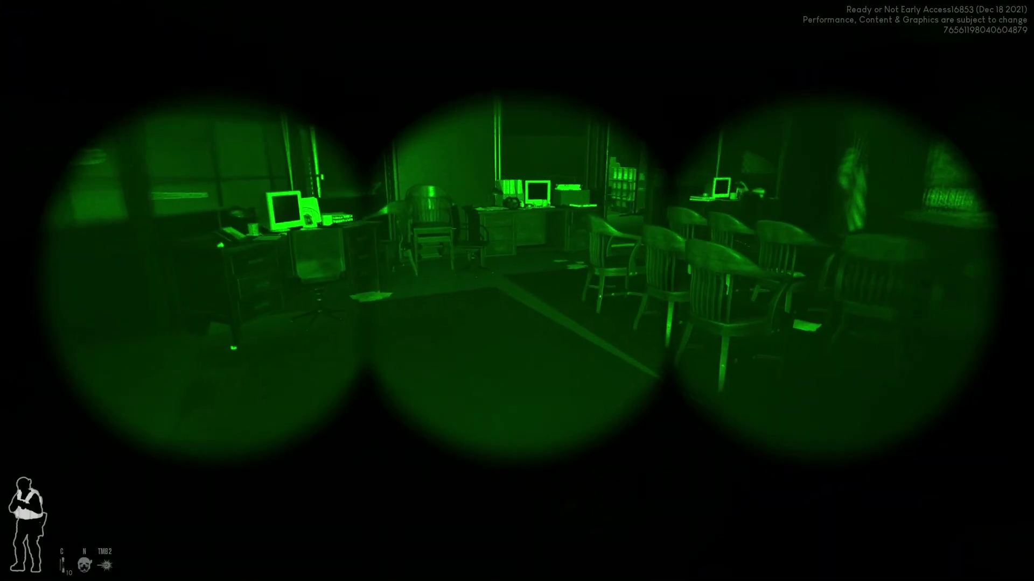
{"action": "key", "text": "w"}
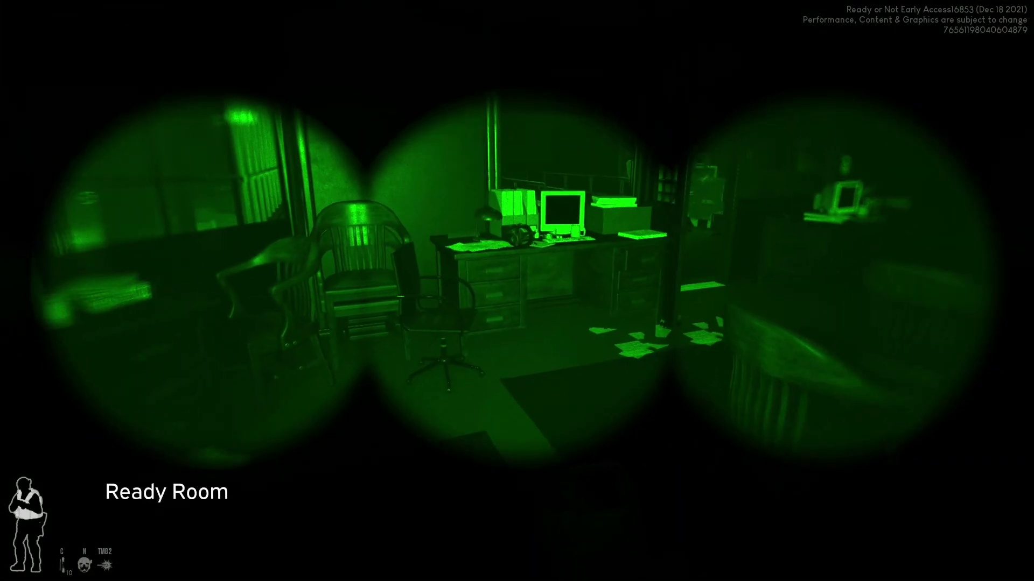
{"action": "key", "text": "w"}
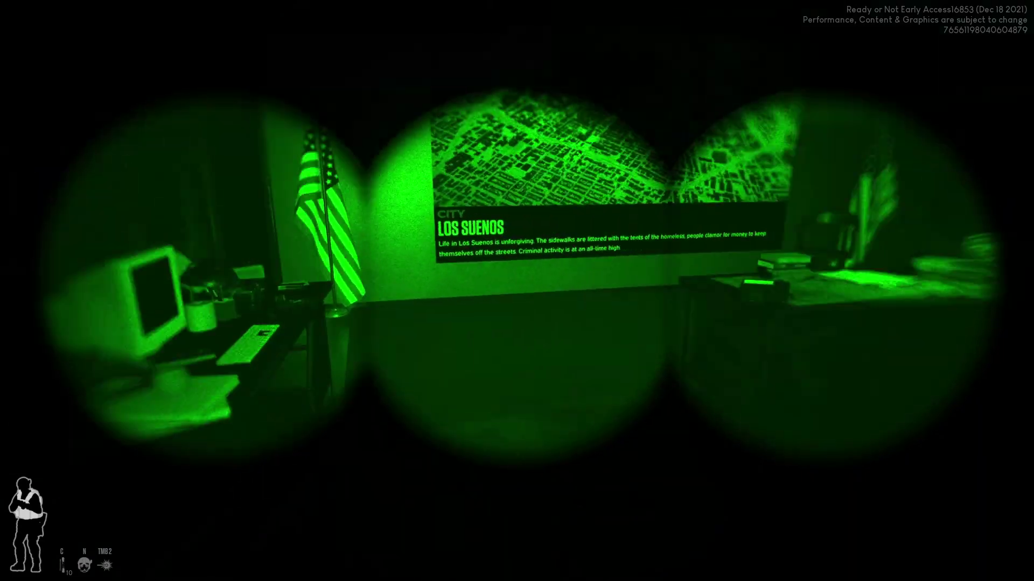
{"action": "key", "text": "w"}
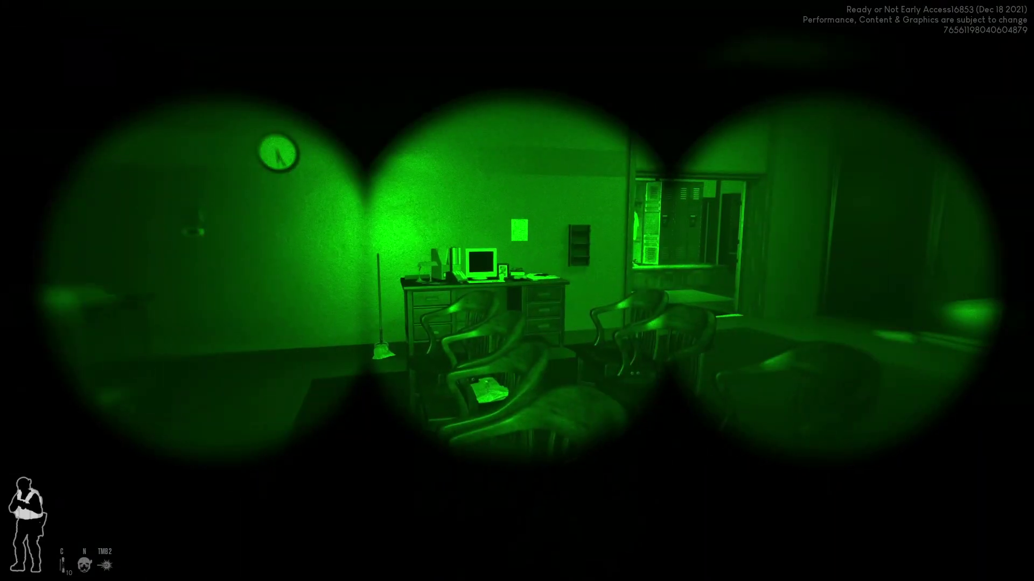
{"action": "key", "text": "w"}
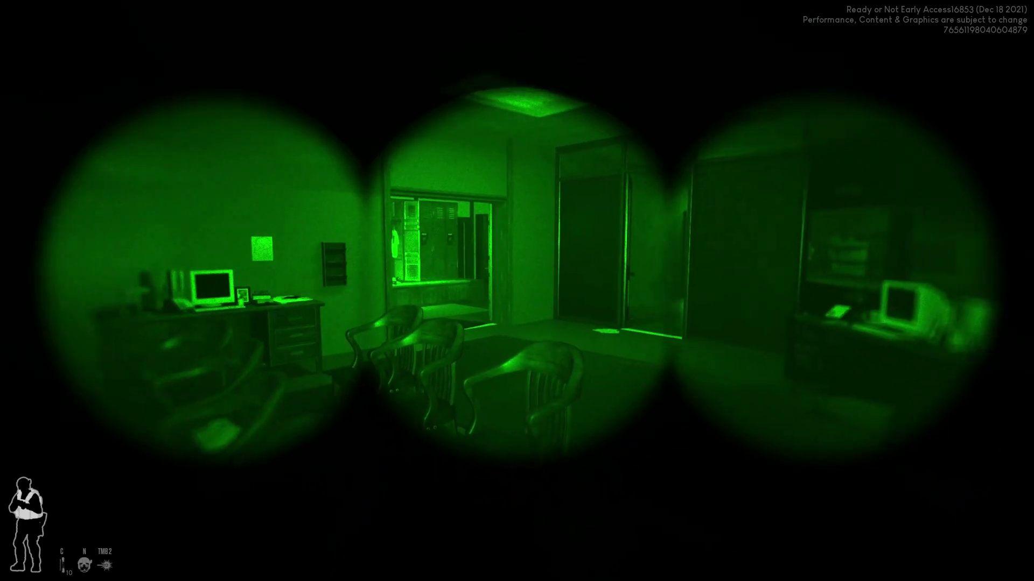
Walk downstairs past the armory to the Gun Range with night vision on and draw the primary weapon
{"action": "key", "text": "w"}
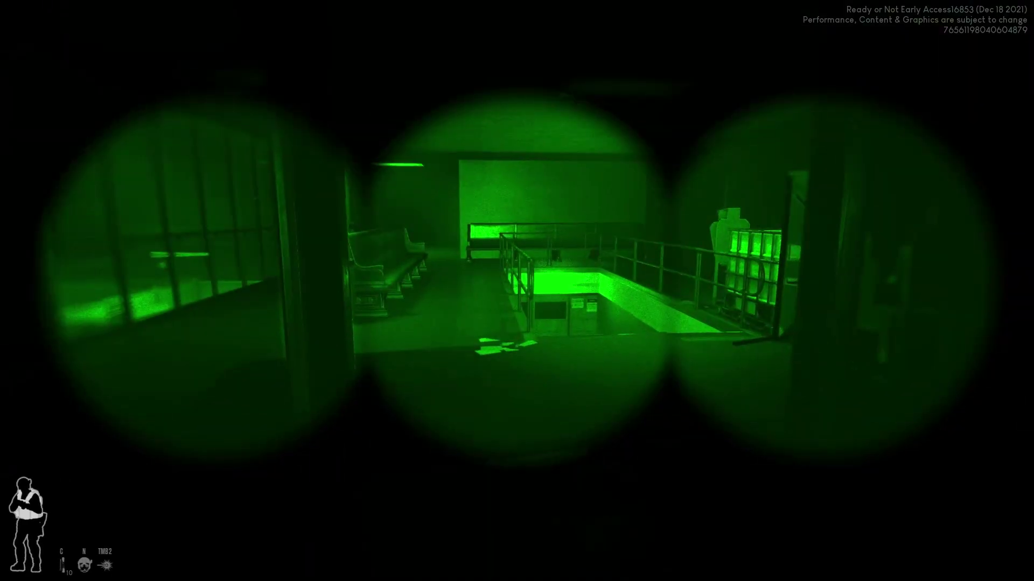
{"action": "key", "text": "w"}
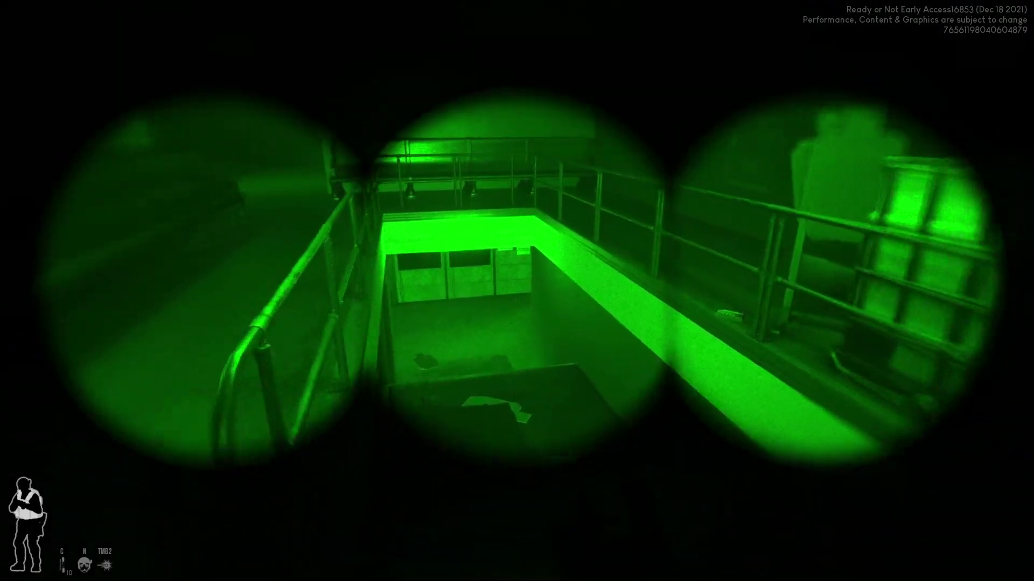
{"action": "key", "text": "w"}
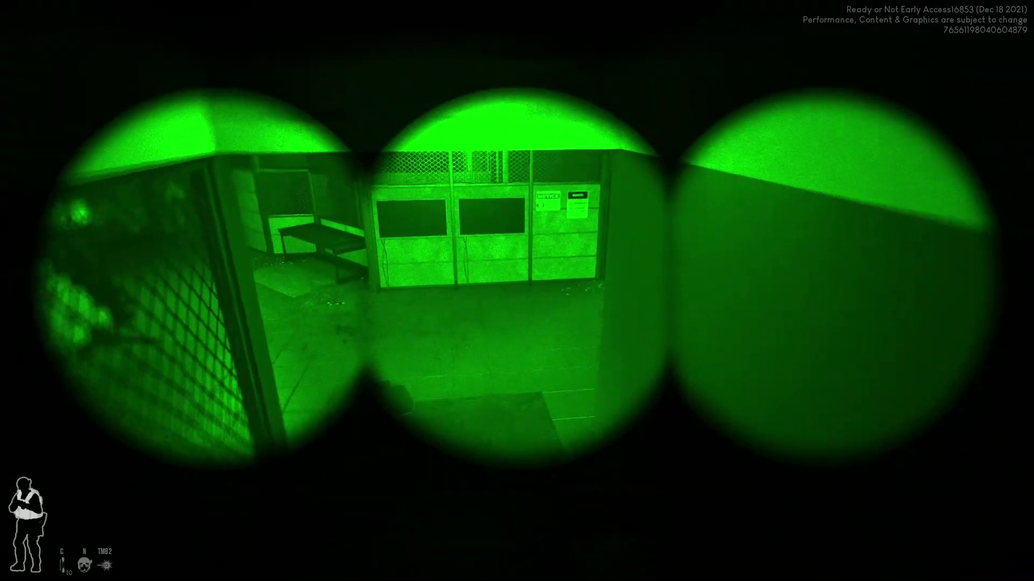
{"action": "key", "text": "w"}
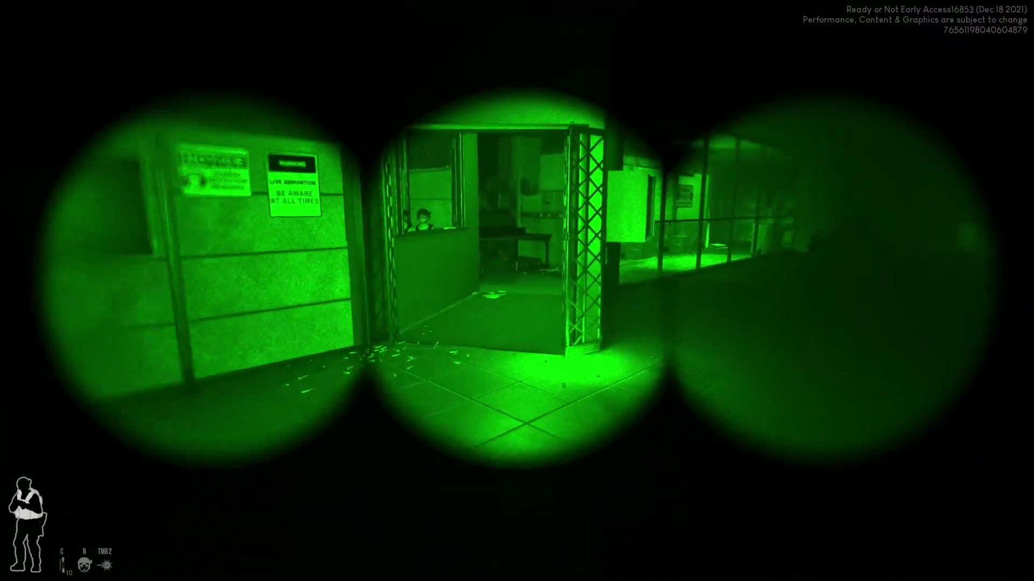
{"action": "key", "text": "w"}
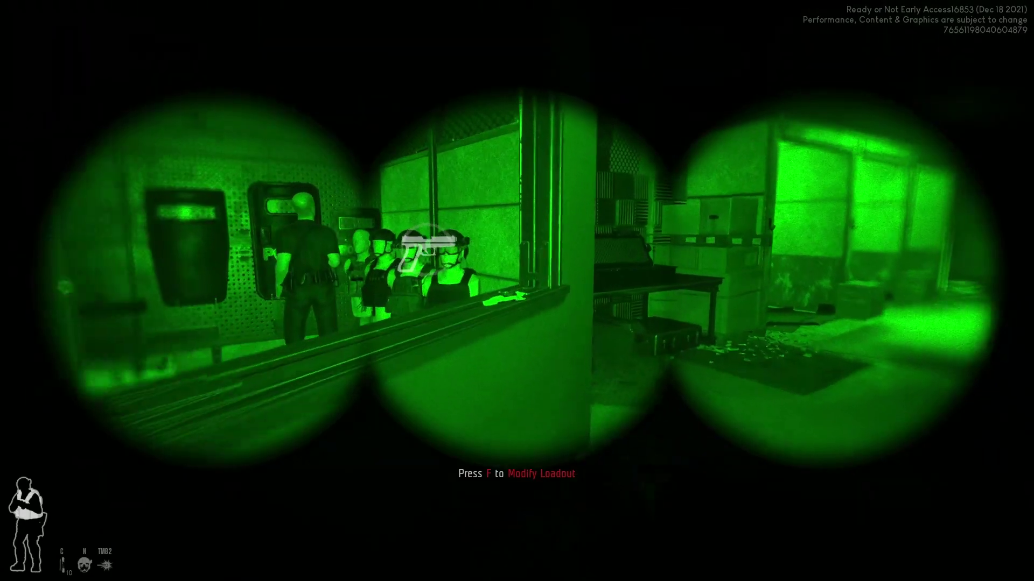
{"action": "key", "text": "w"}
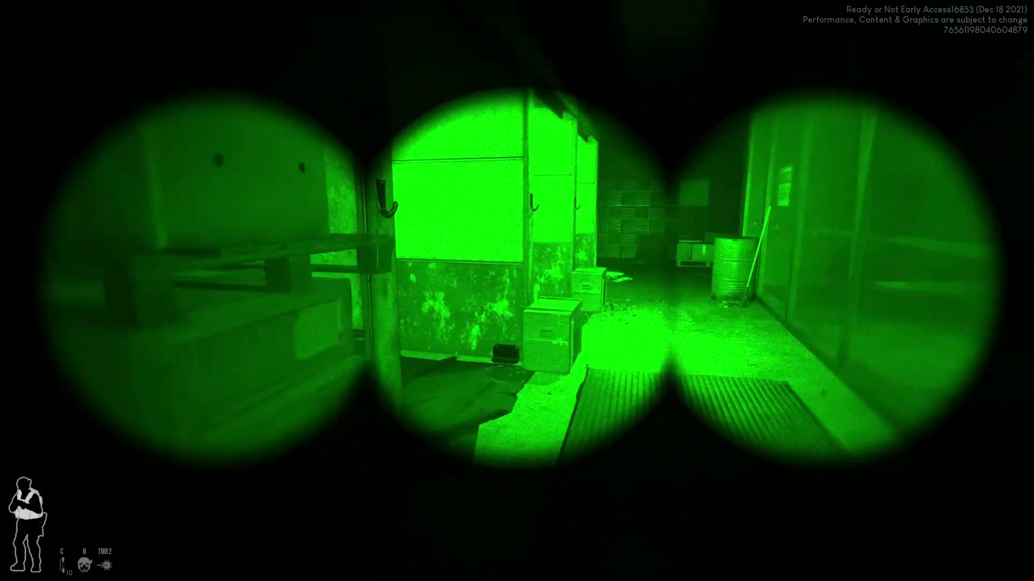
{"action": "key", "text": "w"}
{"action": "key", "text": "1"}
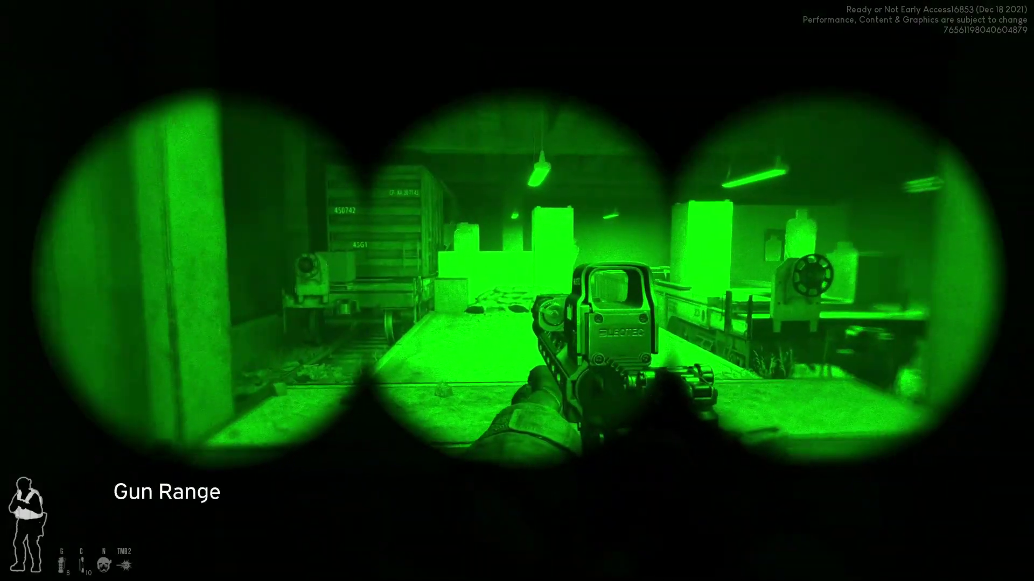